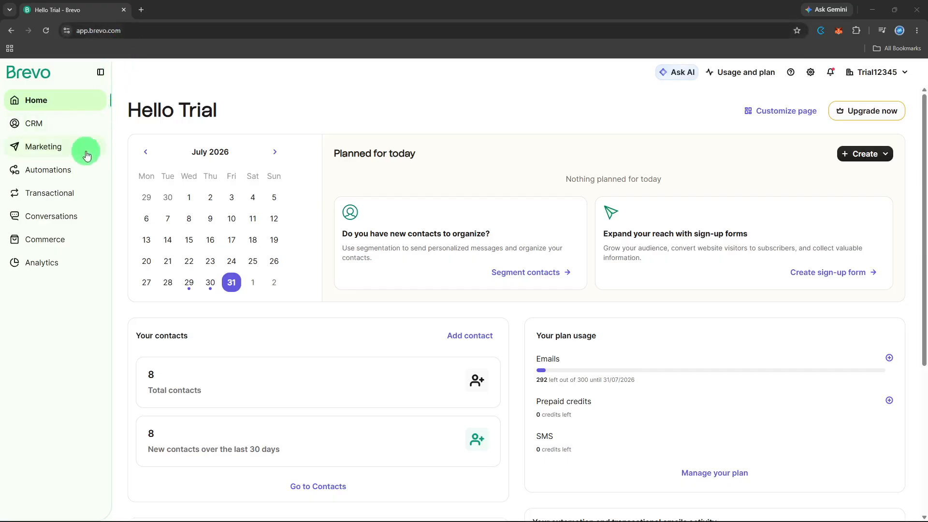
Open the sign-up forms area under Marketing and start creating a new sign-up form.
{"action": "left_click", "coordinate": [71, 156]}
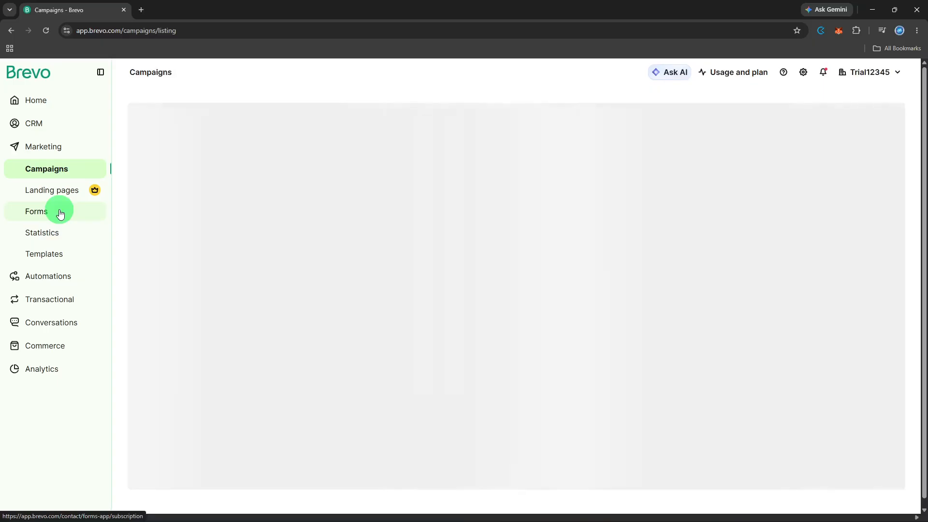
{"action": "left_click", "coordinate": [60, 214]}
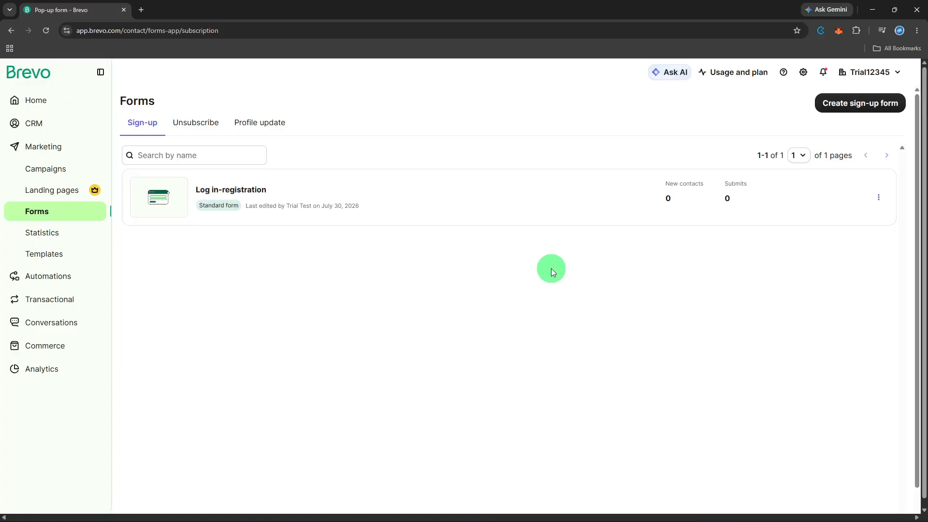
{"action": "left_click", "coordinate": [825, 107]}
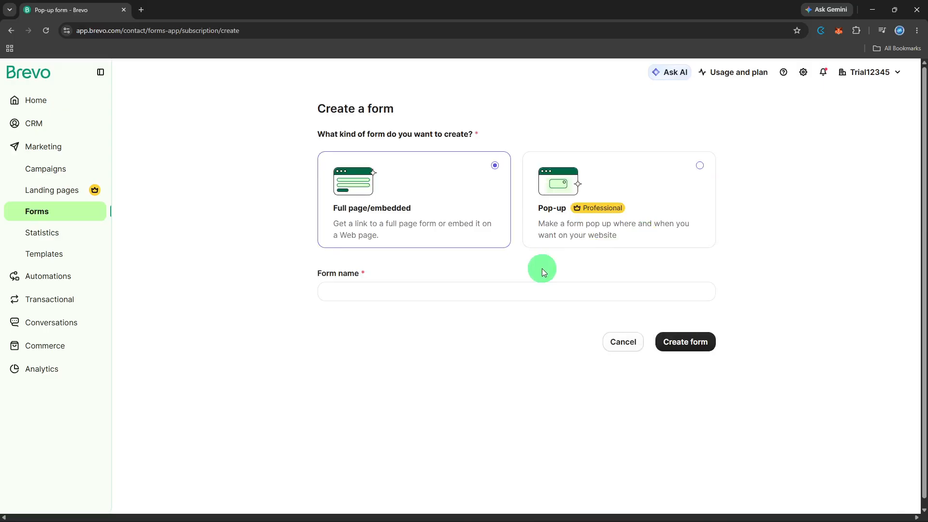
Create a full page/embedded form named WEBINAR.
{"action": "left_click", "coordinate": [442, 236]}
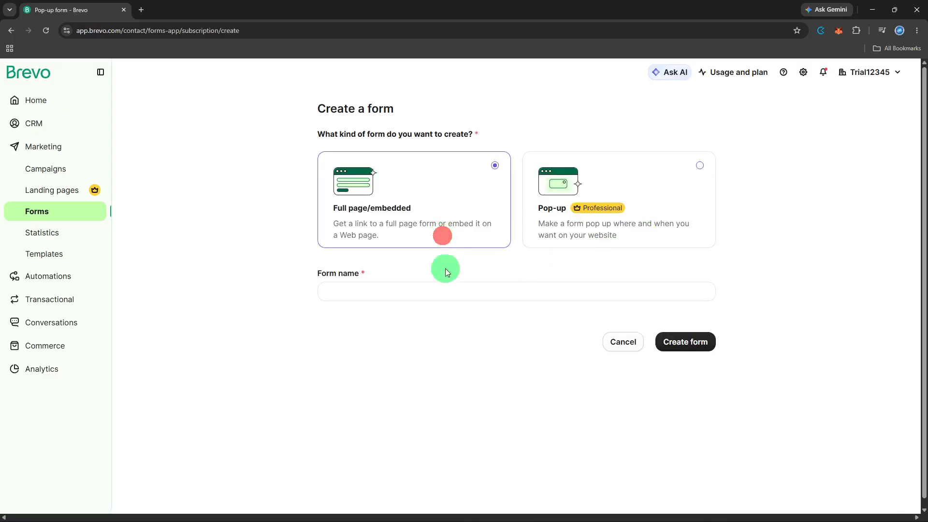
{"action": "left_click", "coordinate": [444, 293]}
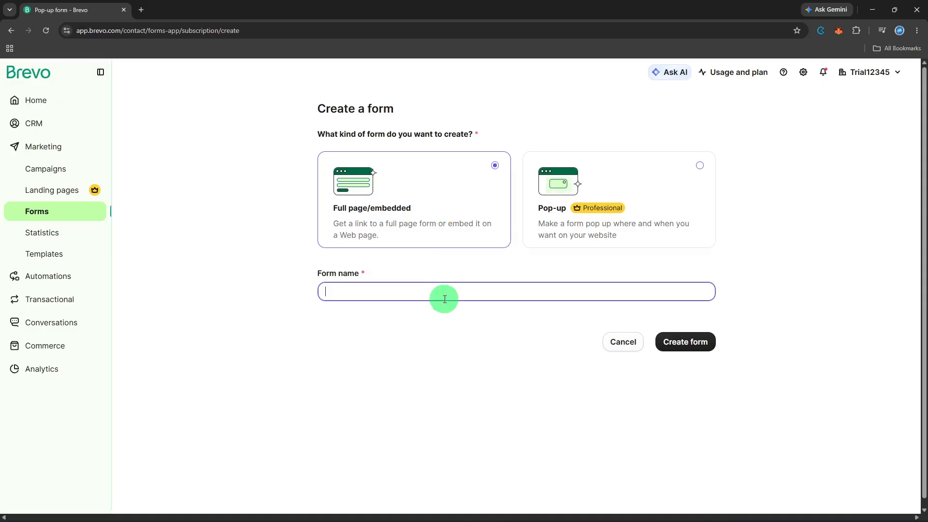
{"action": "type", "text": "WEBINAR"}
{"action": "left_click", "coordinate": [671, 340]}
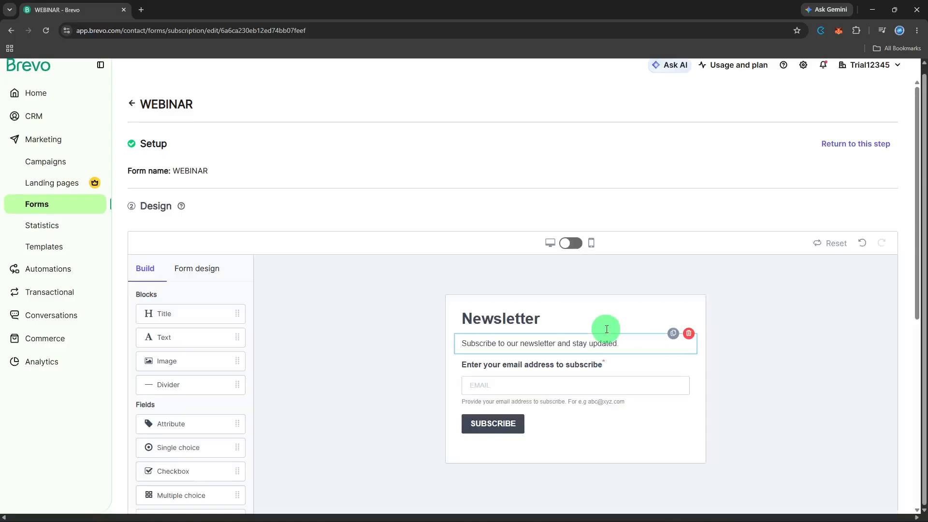
Replace the form title Newsletter with Webinar.
{"action": "scroll", "coordinate": [573, 320], "scroll_direction": "down", "scroll_amount": 2}
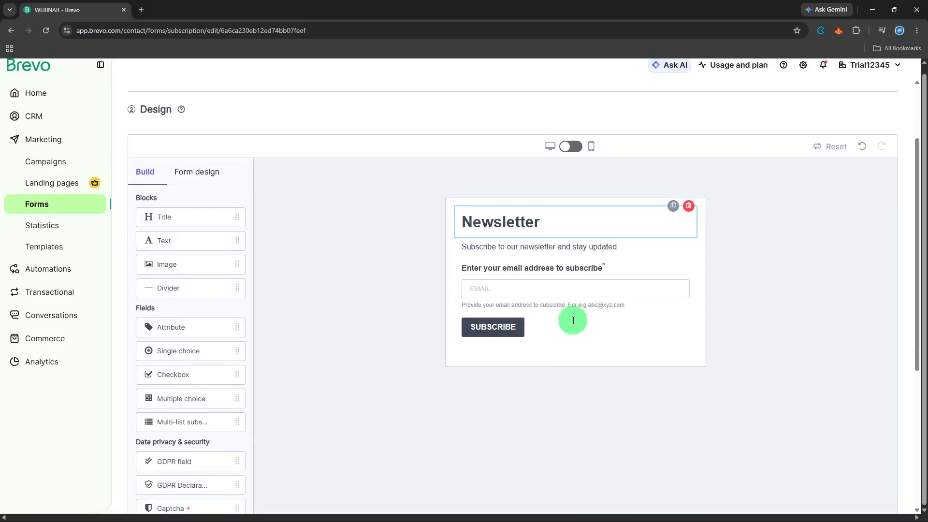
{"action": "scroll", "coordinate": [572, 320], "scroll_direction": "down", "scroll_amount": 1}
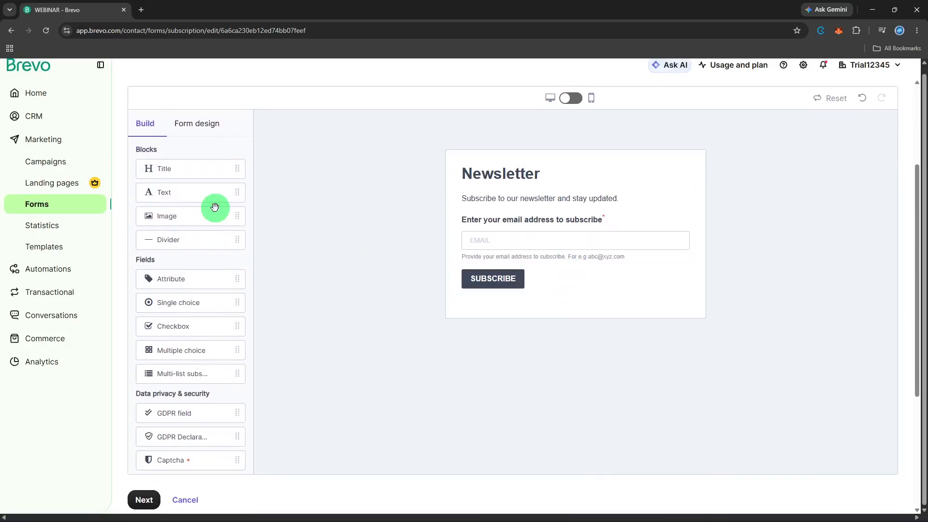
{"action": "left_click", "coordinate": [518, 177]}
{"action": "double_click", "coordinate": [517, 176]}
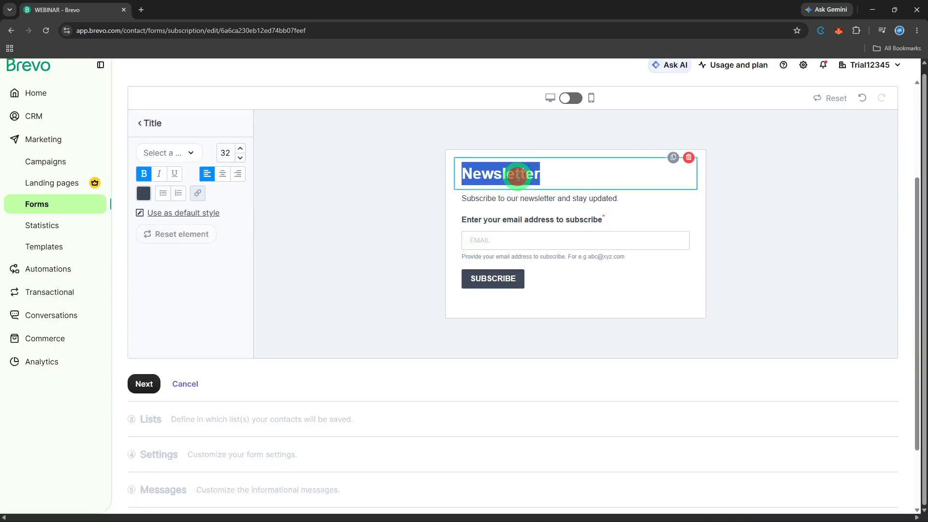
{"action": "key", "text": "BackSpace"}
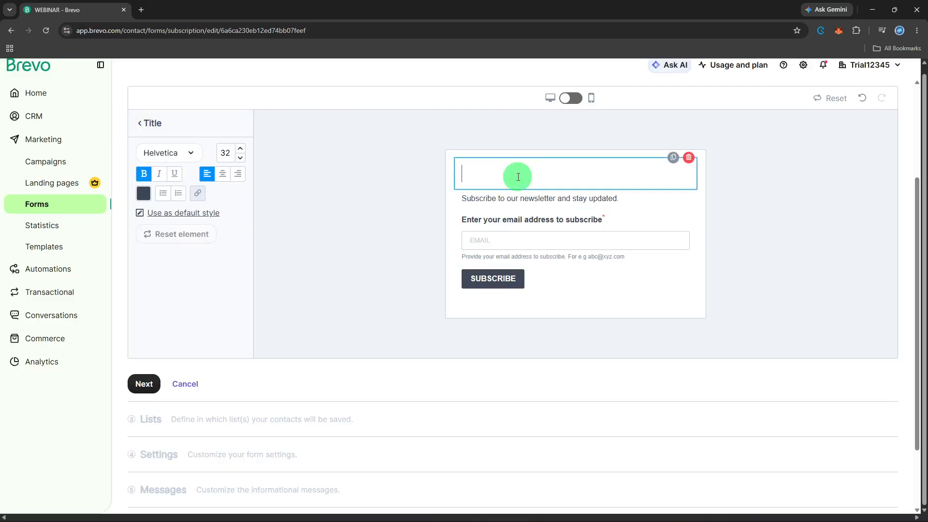
{"action": "type", "text": "E"}
{"action": "key", "text": "BackSpace"}
{"action": "type", "text": "Web"}
{"action": "type", "text": "omar"}
{"action": "key", "text": "BackSpace"}
{"action": "key", "text": "BackSpace"}
{"action": "key", "text": "BackSpace"}
{"action": "key", "text": "BackSpace"}
{"action": "type", "text": "inar"}
{"action": "left_click", "coordinate": [343, 233]}
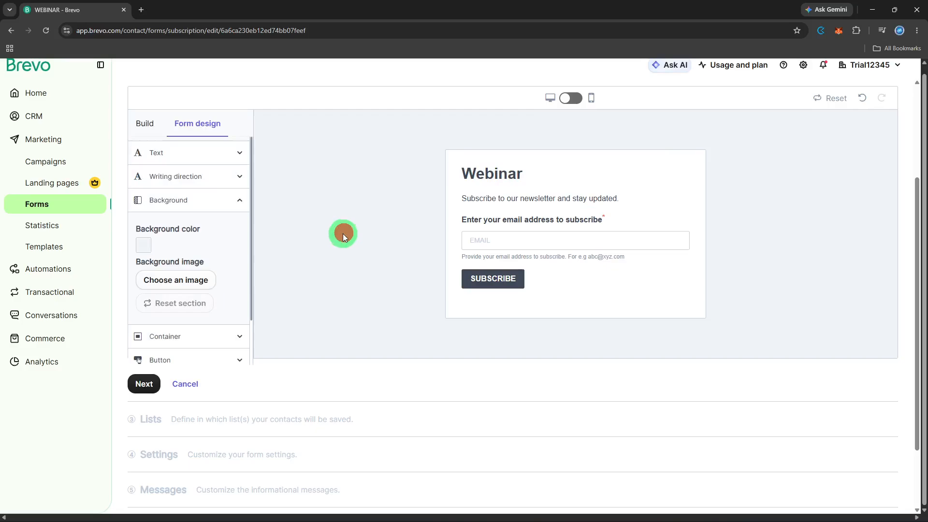
{"action": "left_click", "coordinate": [149, 126]}
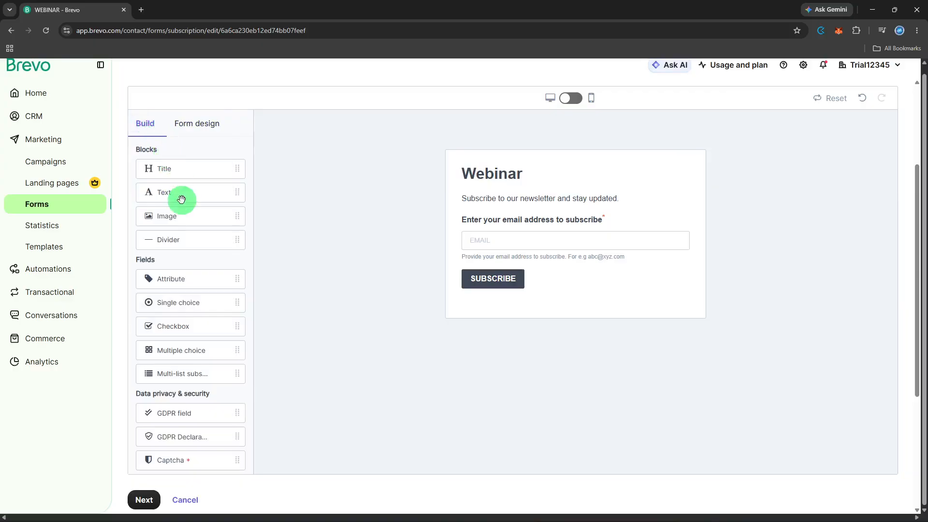
{"action": "scroll", "coordinate": [182, 199], "scroll_direction": "down", "scroll_amount": 2}
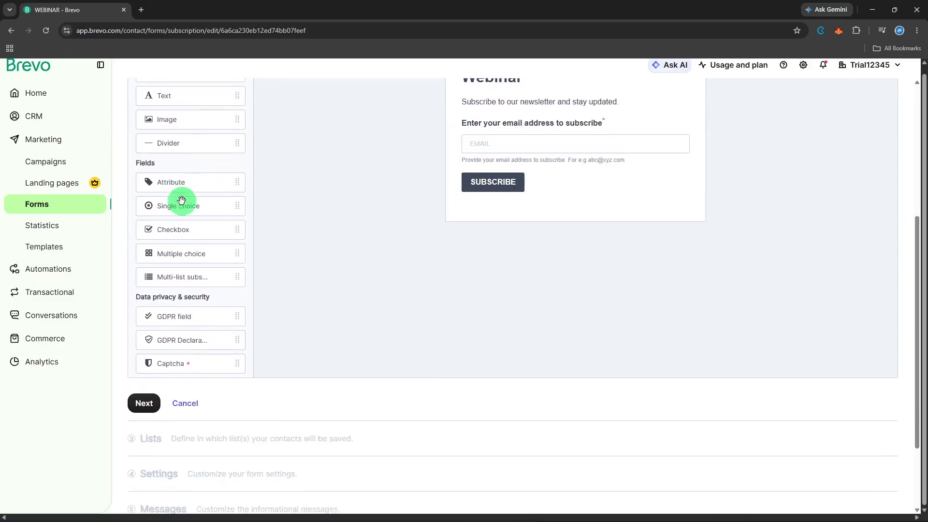
{"action": "scroll", "coordinate": [182, 199], "scroll_direction": "up", "scroll_amount": 1}
{"action": "scroll", "coordinate": [181, 199], "scroll_direction": "up", "scroll_amount": 2}
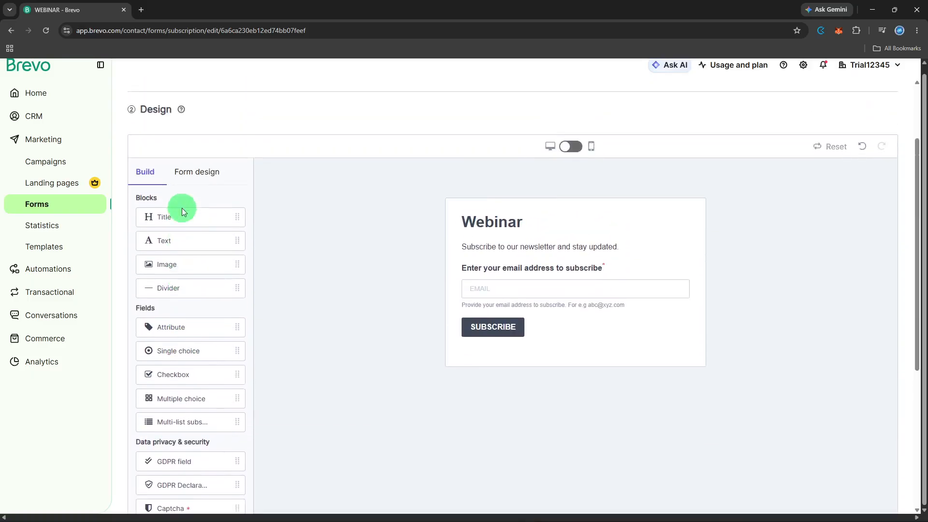
{"action": "scroll", "coordinate": [183, 226], "scroll_direction": "down", "scroll_amount": 1}
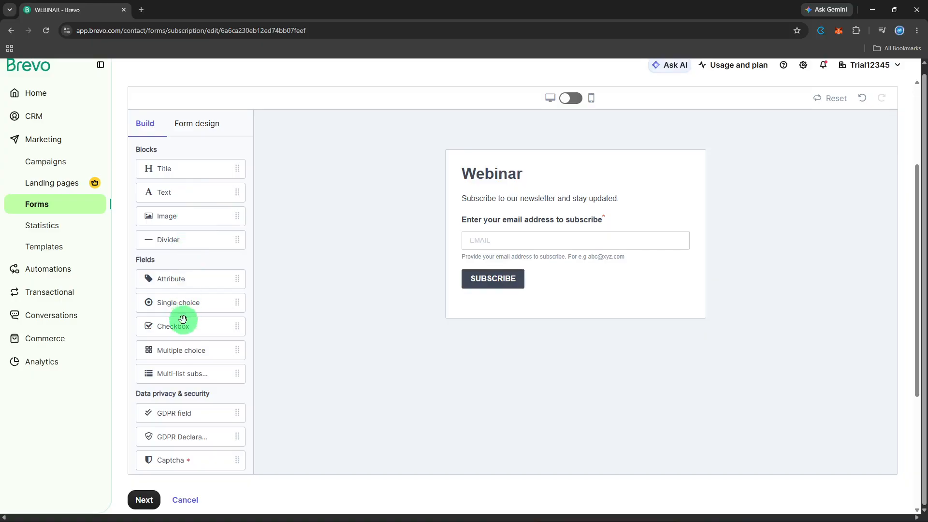
Add a checkbox field below the email field, labelled Consent with the option text 'Yes, I agree'.
{"action": "left_click_drag", "start_coordinate": [183, 327], "coordinate": [495, 287]}
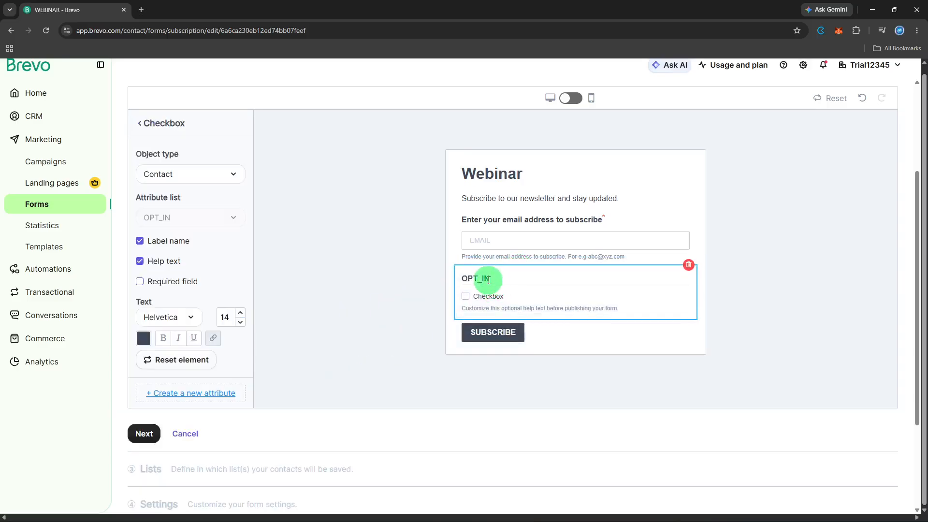
{"action": "double_click", "coordinate": [487, 280]}
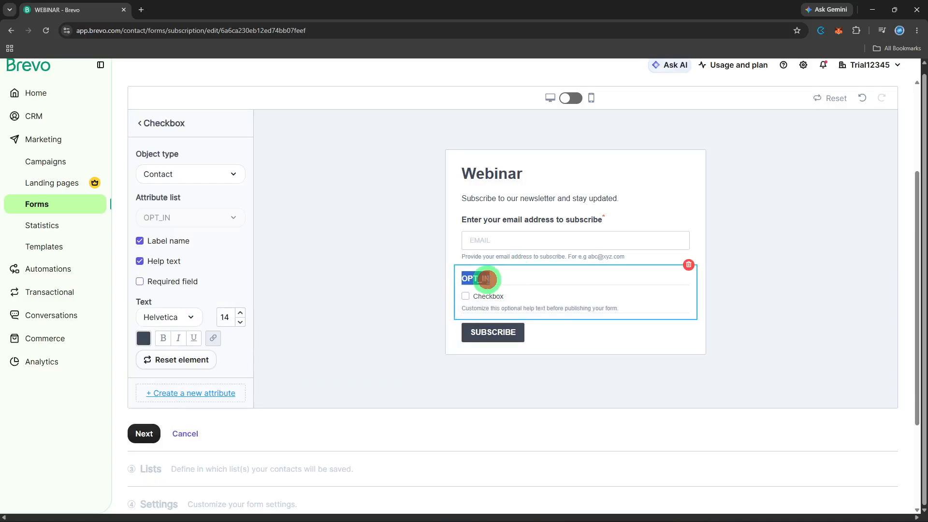
{"action": "type", "text": "Consent"}
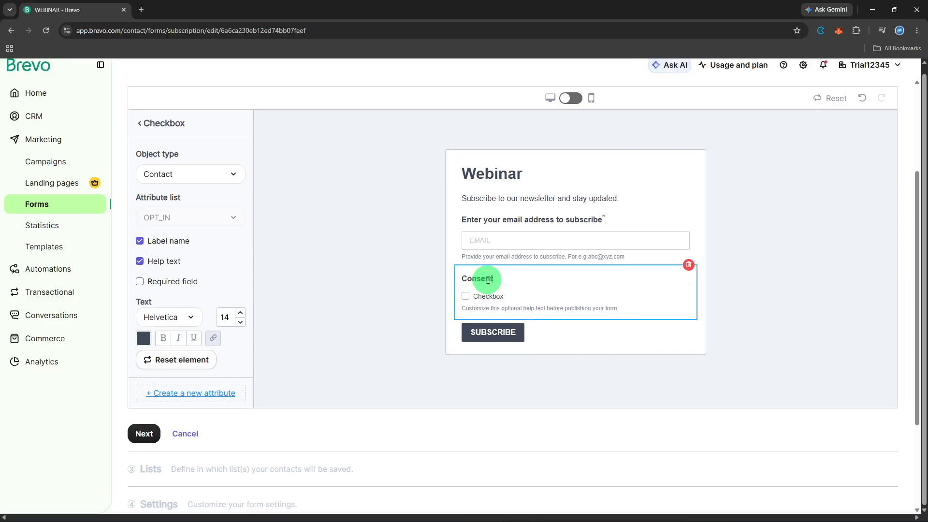
{"action": "left_click", "coordinate": [486, 297]}
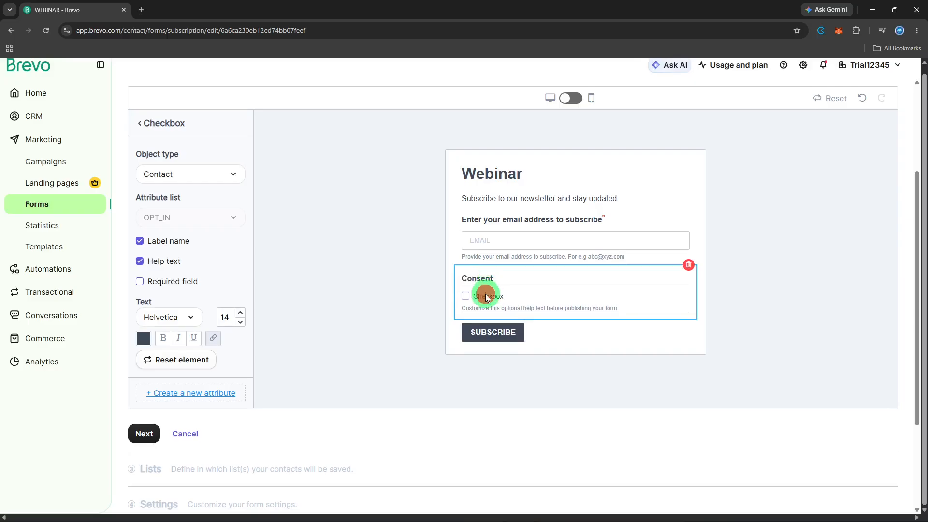
{"action": "double_click", "coordinate": [487, 297]}
{"action": "key", "text": "BackSpace"}
{"action": "type", "text": "Yes, I agree"}
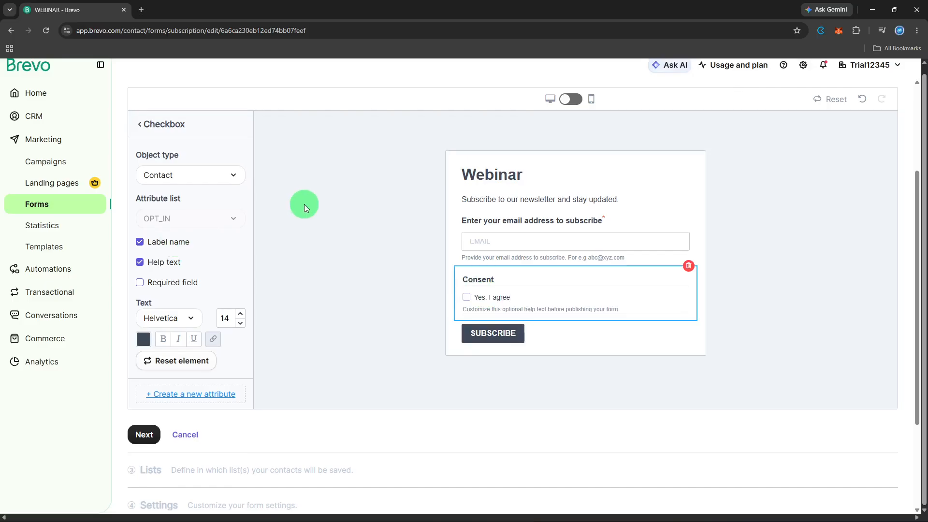
Finish the design step and continue to the list selection.
{"action": "scroll", "coordinate": [303, 204], "scroll_direction": "up", "scroll_amount": 1}
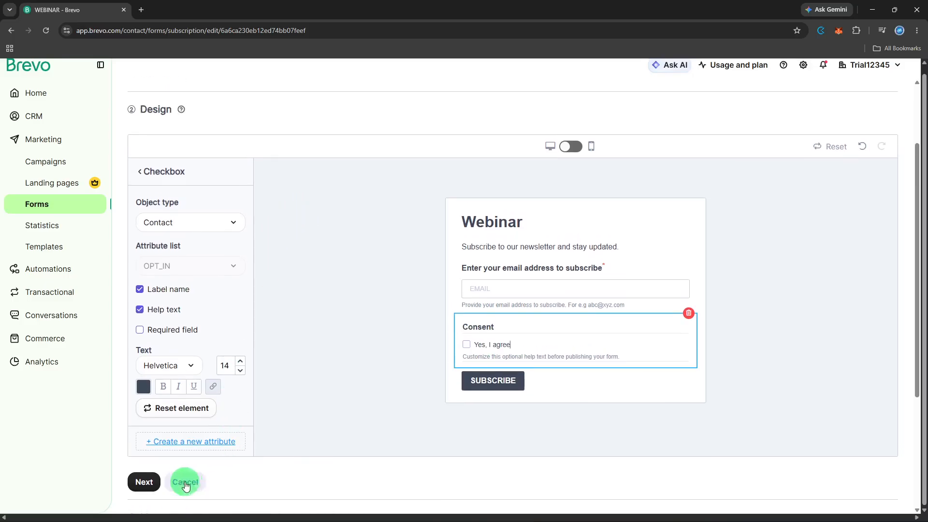
{"action": "left_click", "coordinate": [156, 483]}
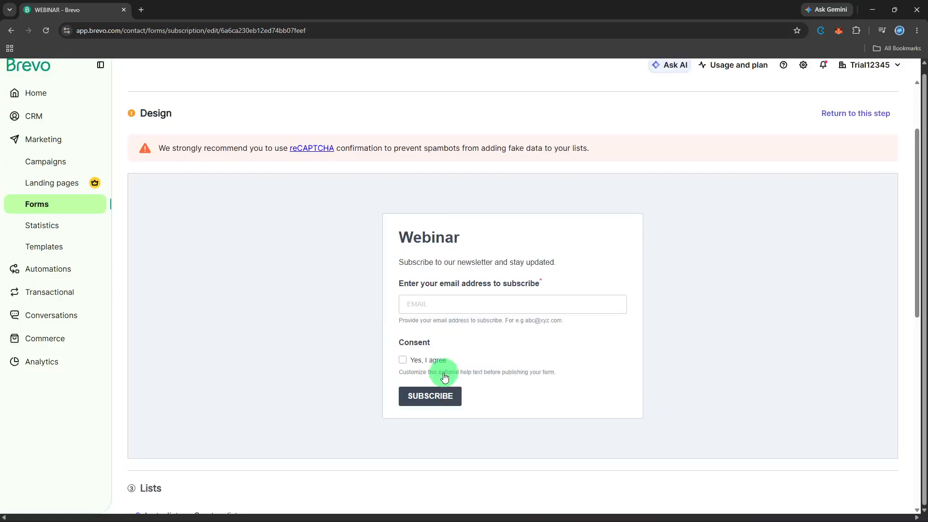
{"action": "left_click", "coordinate": [338, 346]}
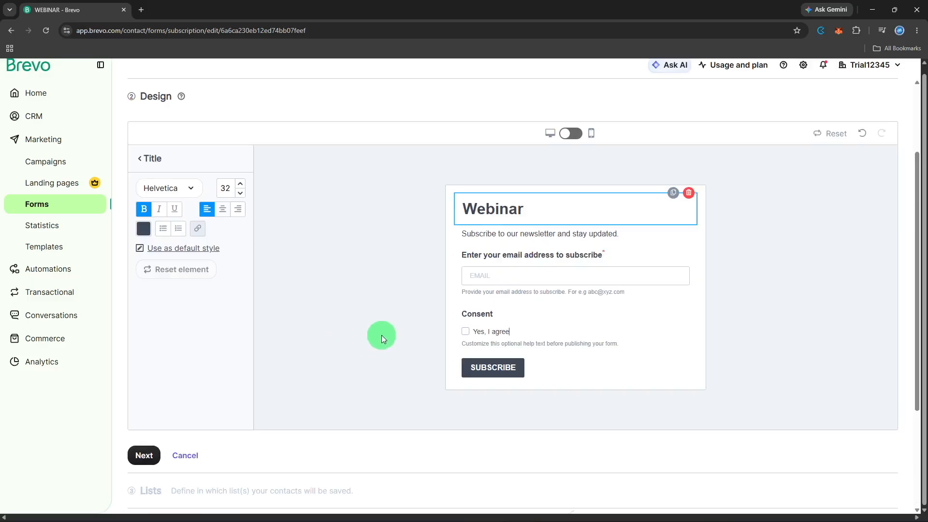
{"action": "scroll", "coordinate": [382, 335], "scroll_direction": "down", "scroll_amount": 3}
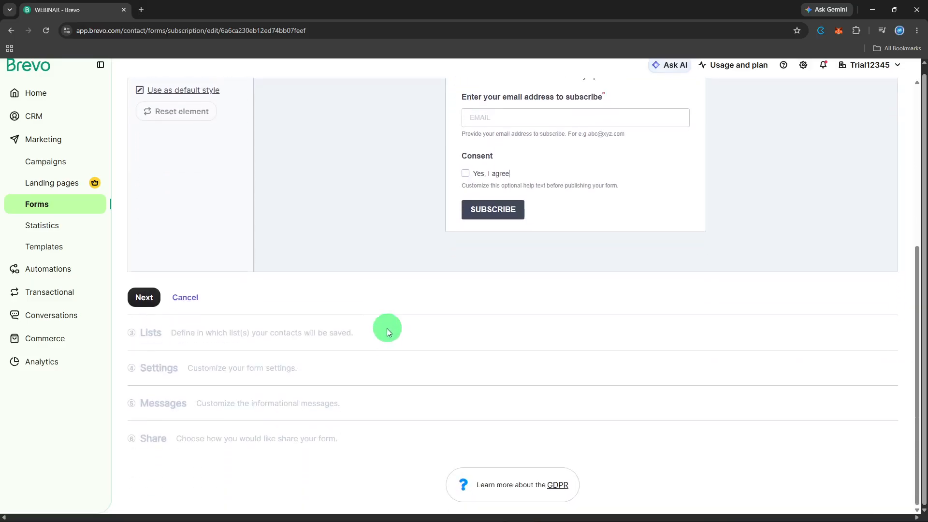
{"action": "left_click", "coordinate": [387, 328]}
{"action": "left_click", "coordinate": [144, 318]}
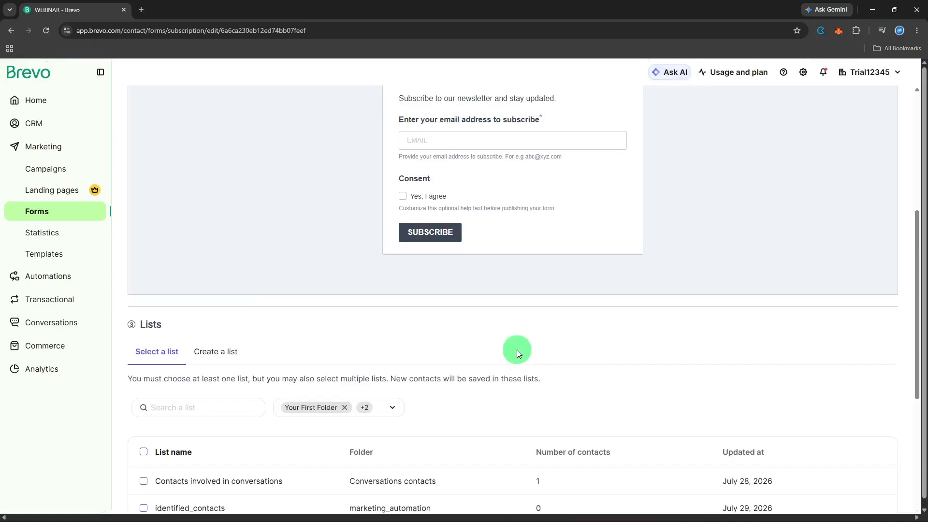
Select the list 'Contacts involved in conversations' for new contacts and continue.
{"action": "scroll", "coordinate": [517, 349], "scroll_direction": "down", "scroll_amount": 4}
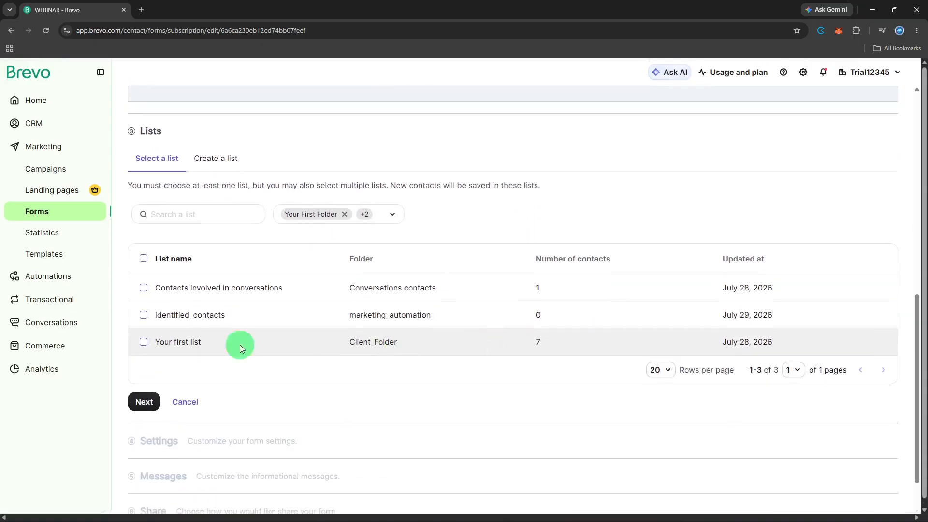
{"action": "left_click", "coordinate": [147, 295]}
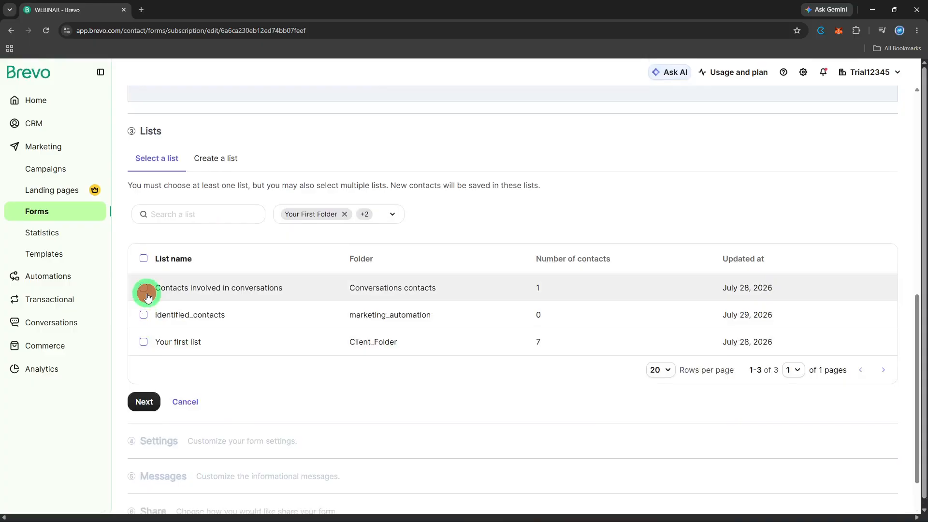
{"action": "left_click", "coordinate": [153, 398]}
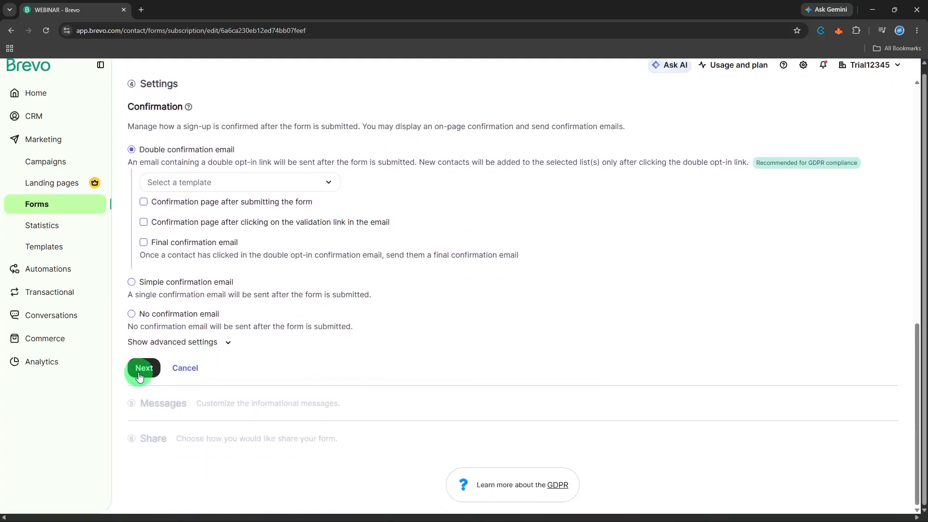
Try to continue past the confirmation settings with double confirmation email left selected.
{"action": "left_click", "coordinate": [140, 377]}
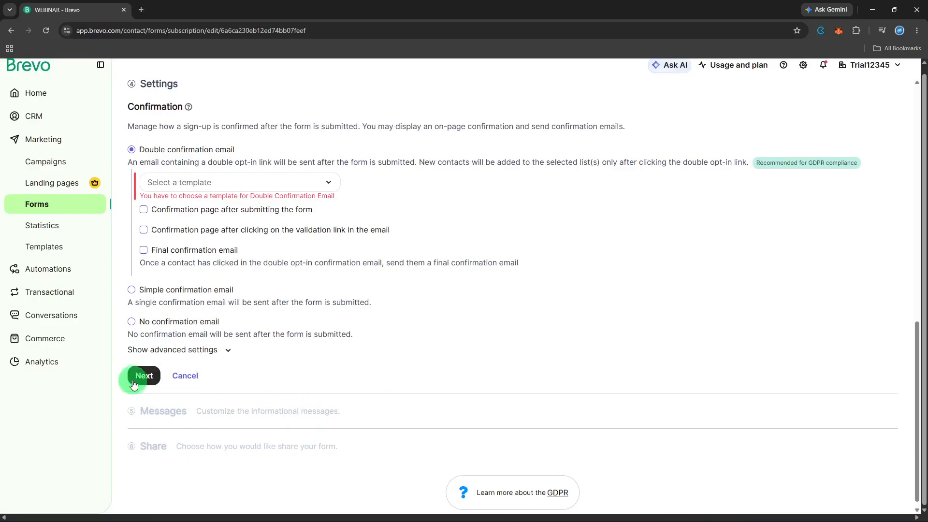
{"action": "left_click", "coordinate": [143, 375]}
{"action": "left_click", "coordinate": [145, 374]}
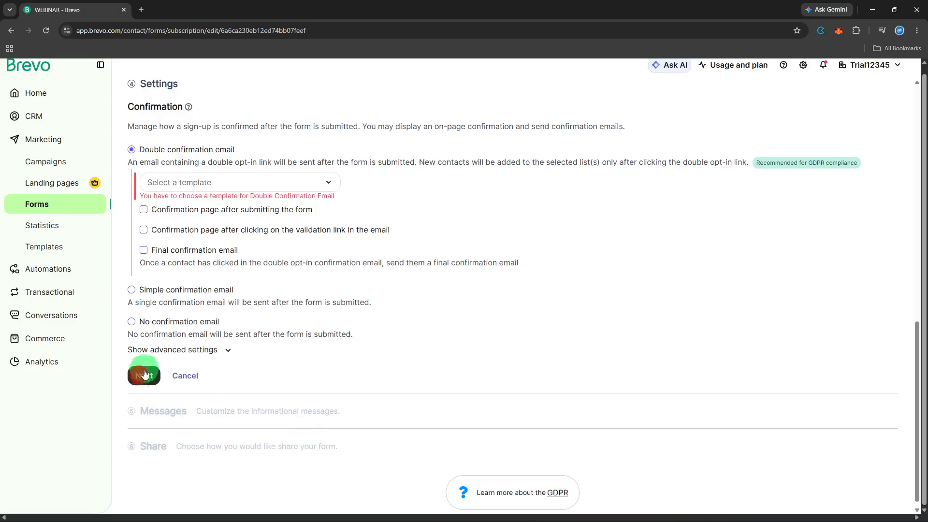
Switch to simple confirmation email and choose the Default Template Simple confirmation template.
{"action": "left_click", "coordinate": [174, 295]}
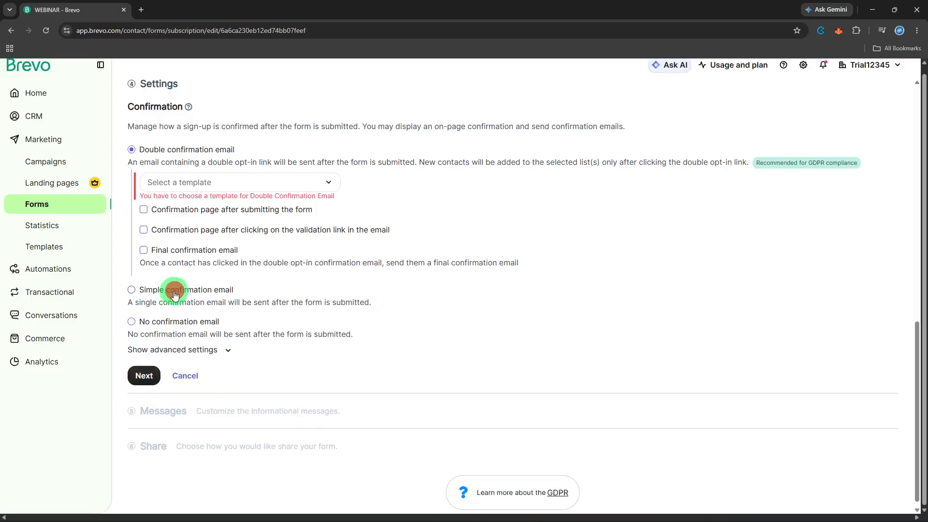
{"action": "left_click", "coordinate": [140, 368]}
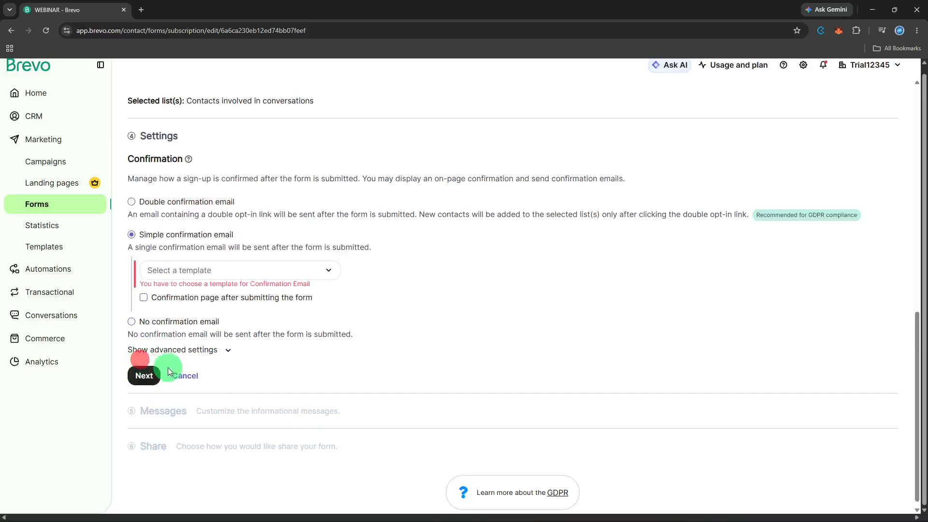
{"action": "left_click", "coordinate": [219, 273]}
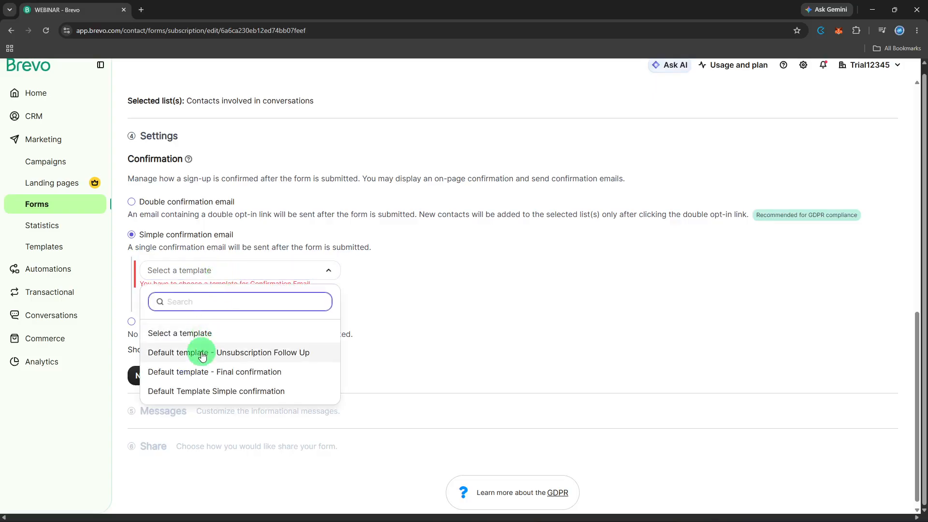
{"action": "left_click", "coordinate": [192, 385]}
Confirm the settings and keep the default messages, continuing to the sharing step.
{"action": "left_click", "coordinate": [139, 378]}
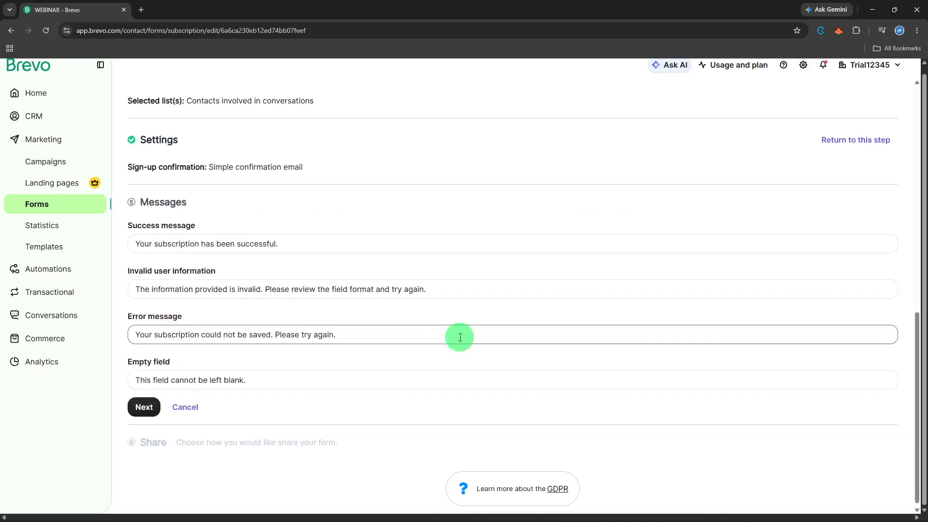
{"action": "left_click", "coordinate": [155, 407]}
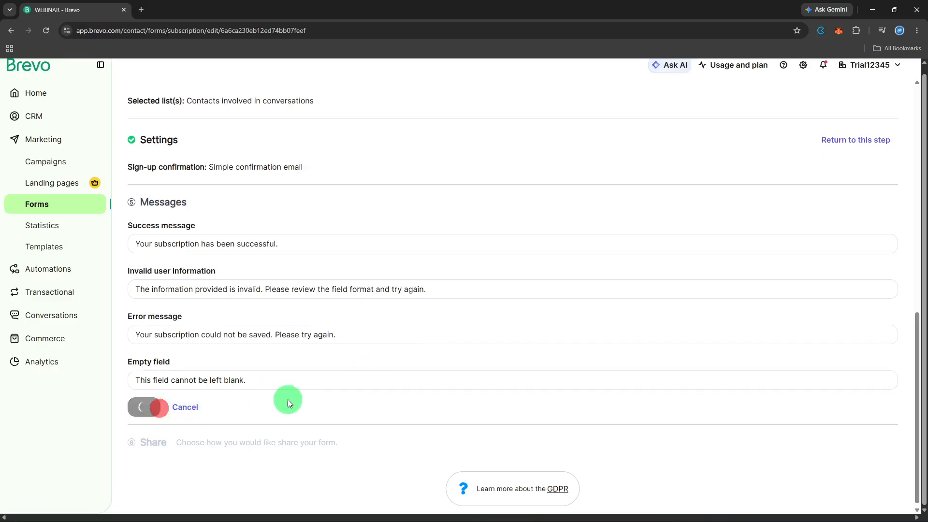
Scroll down to the sharing step and finish the WEBINAR form.
{"action": "scroll", "coordinate": [327, 389], "scroll_direction": "down", "scroll_amount": 1}
{"action": "scroll", "coordinate": [326, 389], "scroll_direction": "down", "scroll_amount": 1}
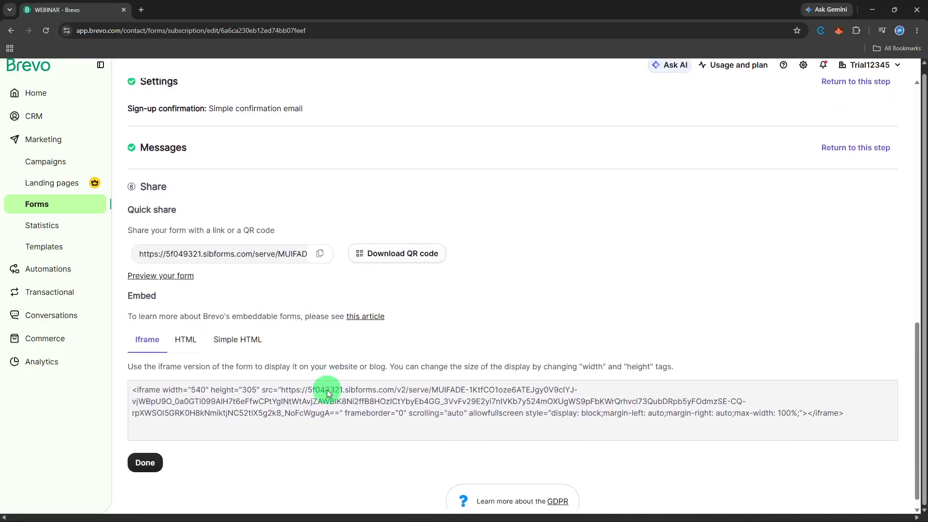
{"action": "left_click", "coordinate": [159, 451]}
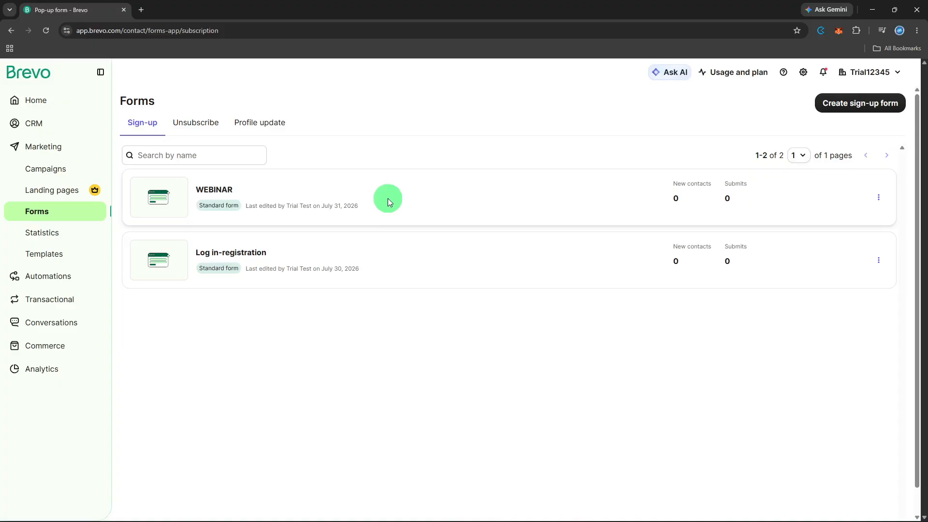
Reopen the WEBINAR sign-up form for editing from the forms list.
{"action": "left_click", "coordinate": [881, 203]}
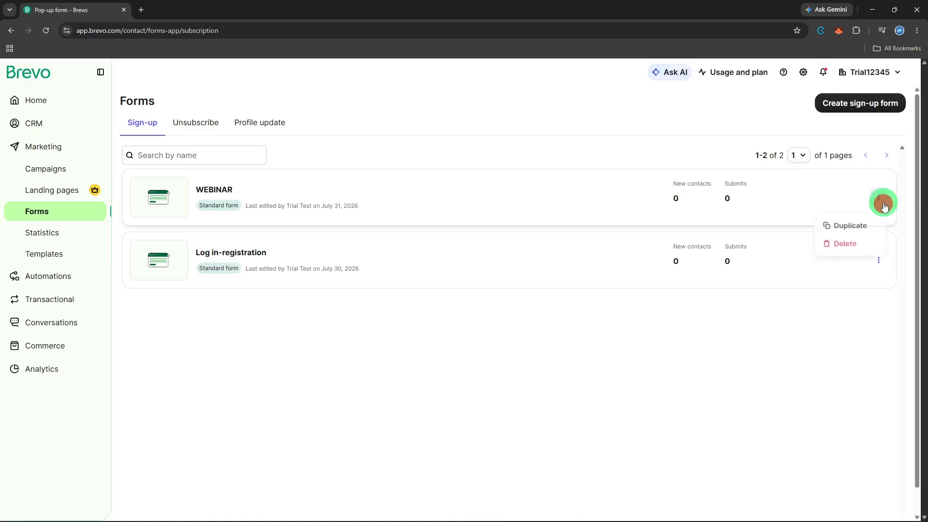
{"action": "left_click", "coordinate": [838, 191]}
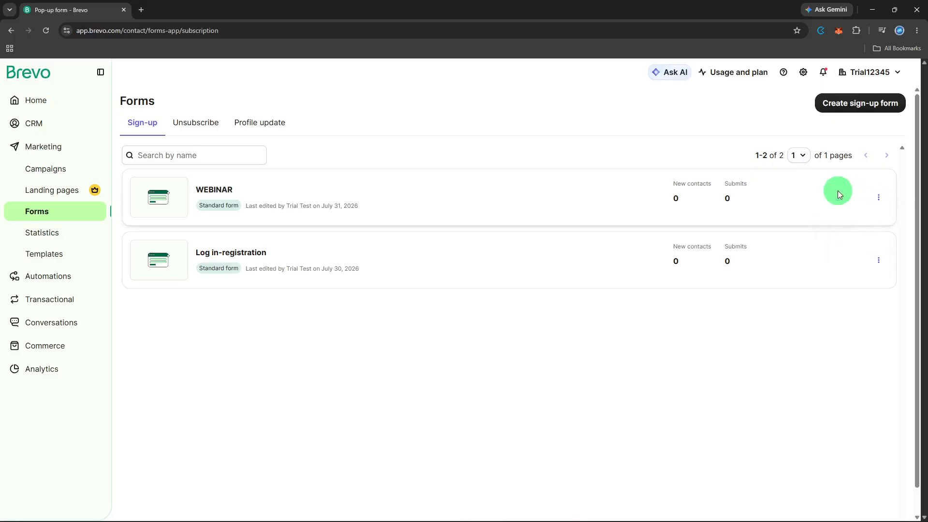
{"action": "left_click", "coordinate": [536, 197]}
{"action": "left_click", "coordinate": [231, 193]}
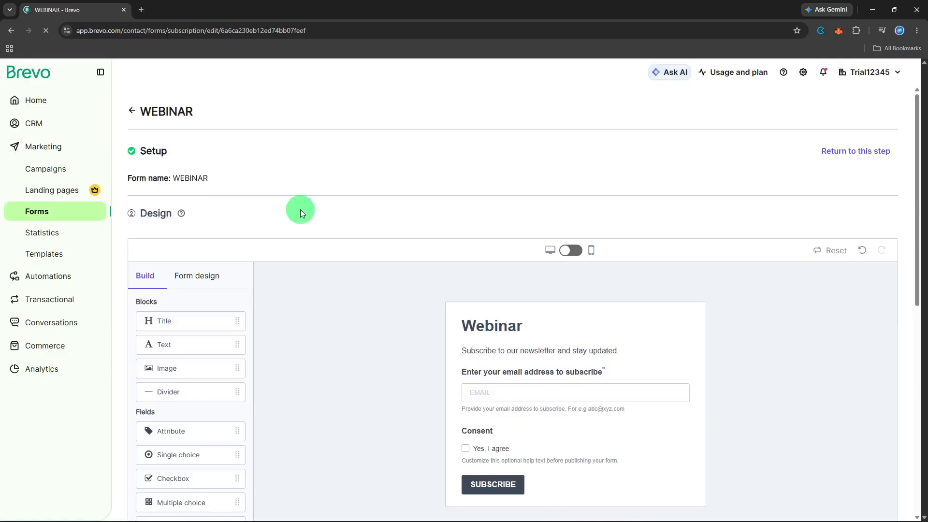
Return to the Lists step and review which contact list is selected for the form.
{"action": "scroll", "coordinate": [300, 210], "scroll_direction": "down", "scroll_amount": 5}
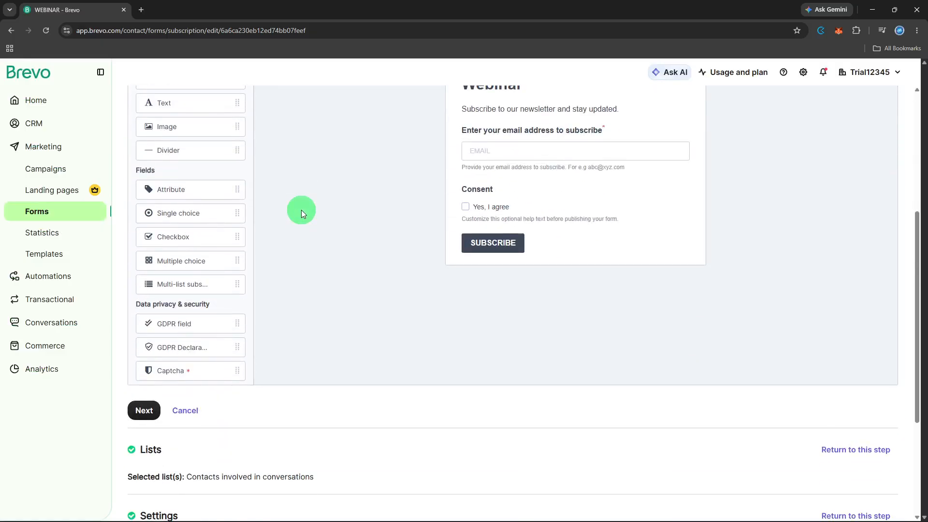
{"action": "scroll", "coordinate": [301, 210], "scroll_direction": "down", "scroll_amount": 4}
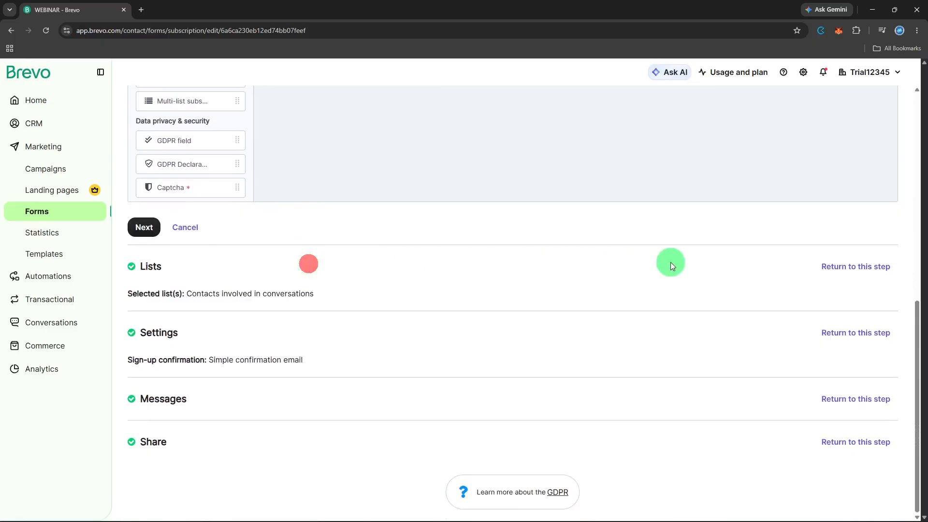
{"action": "left_click", "coordinate": [848, 264]}
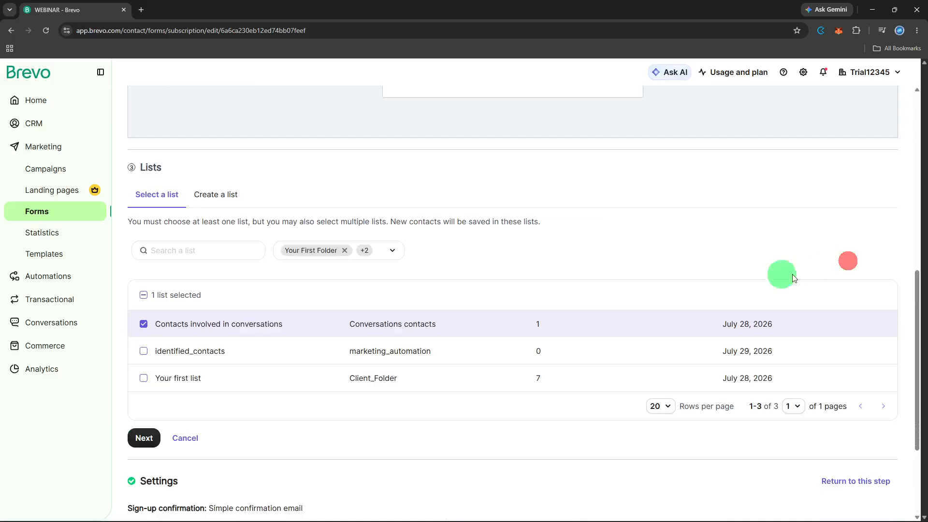
{"action": "scroll", "coordinate": [343, 344], "scroll_direction": "down", "scroll_amount": 1}
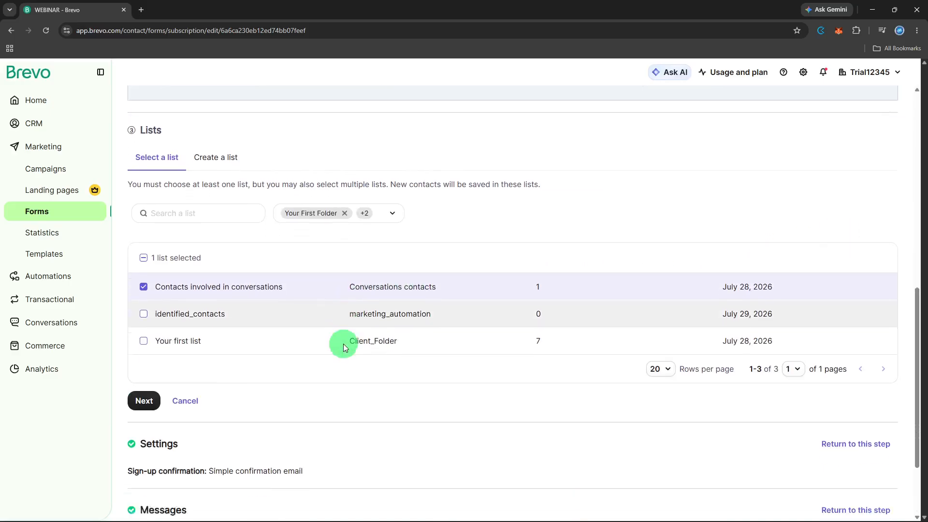
{"action": "scroll", "coordinate": [230, 318], "scroll_direction": "down", "scroll_amount": 2}
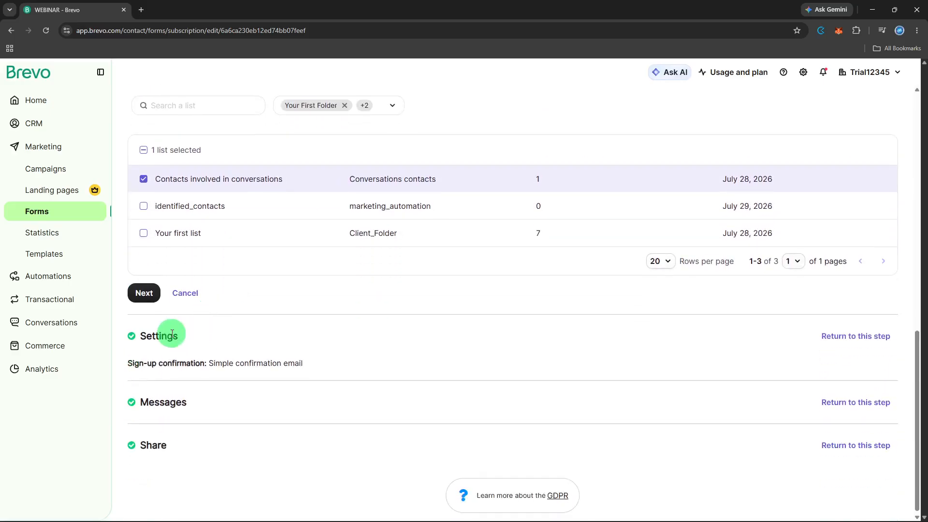
Jump back to the Share step and finish the form again.
{"action": "left_click", "coordinate": [374, 415]}
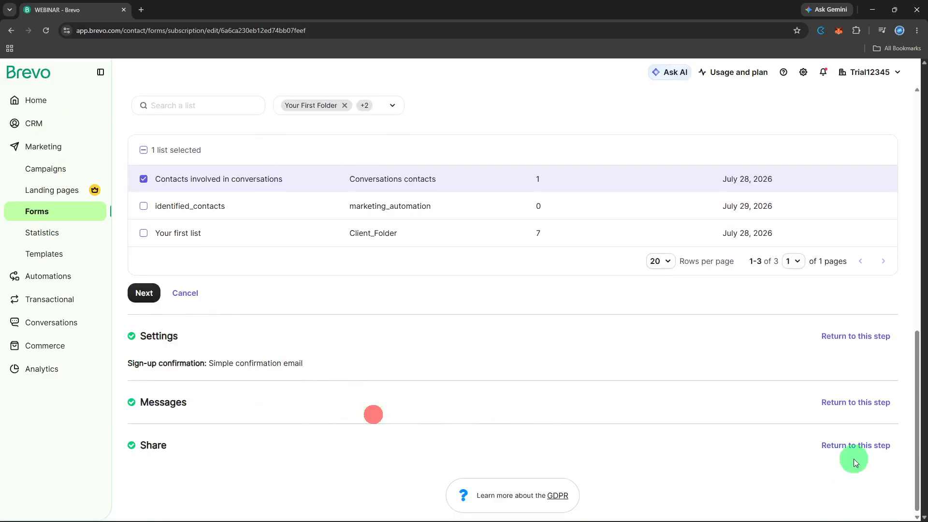
{"action": "left_click", "coordinate": [867, 447]}
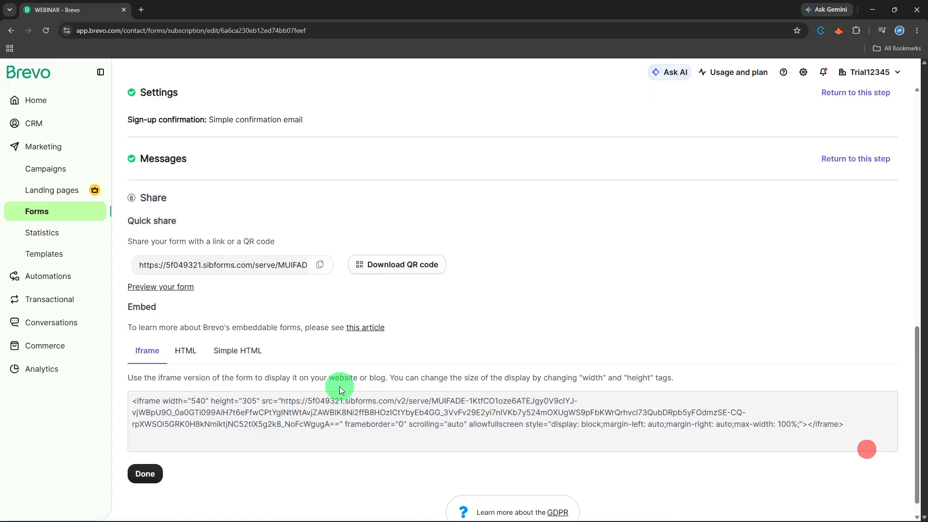
{"action": "left_click", "coordinate": [146, 473]}
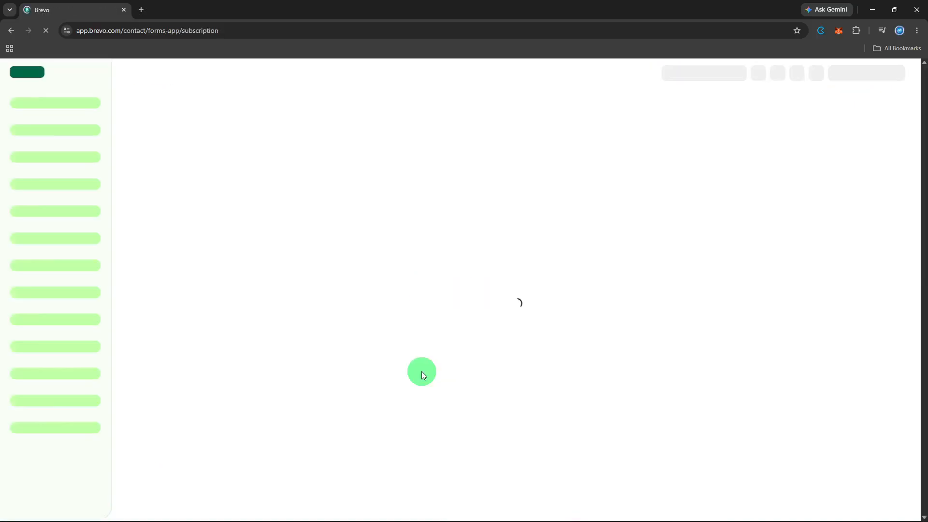